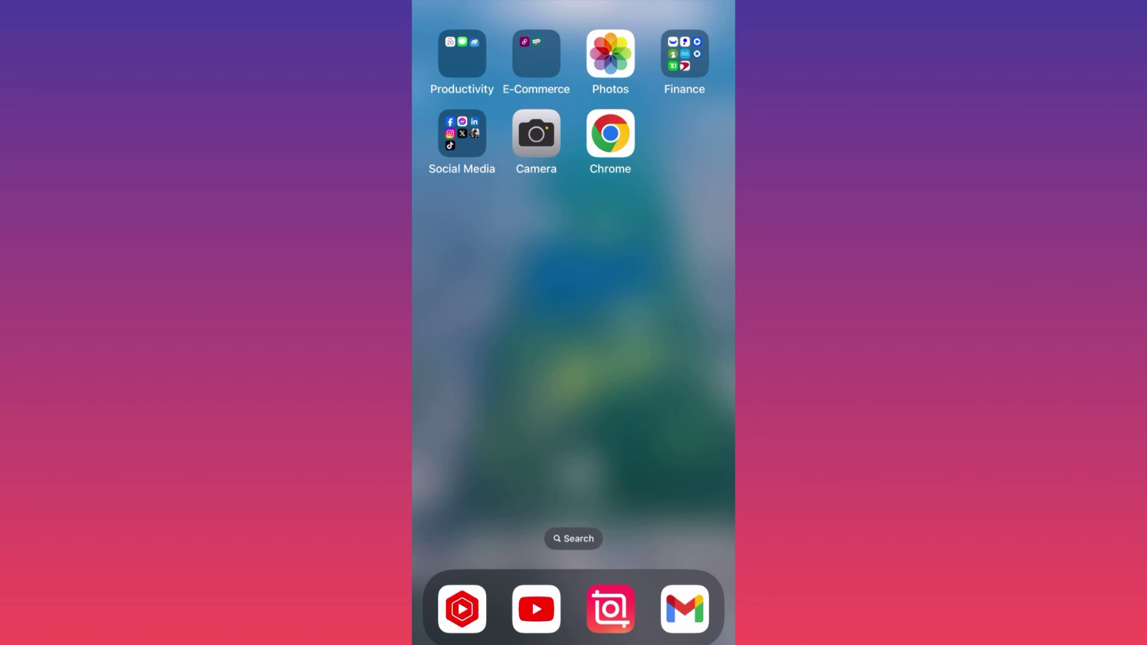
# - Open the Social Media folder to reveal Facebook, Instagram, TikTok and its other apps
pyautogui.click(461, 133)
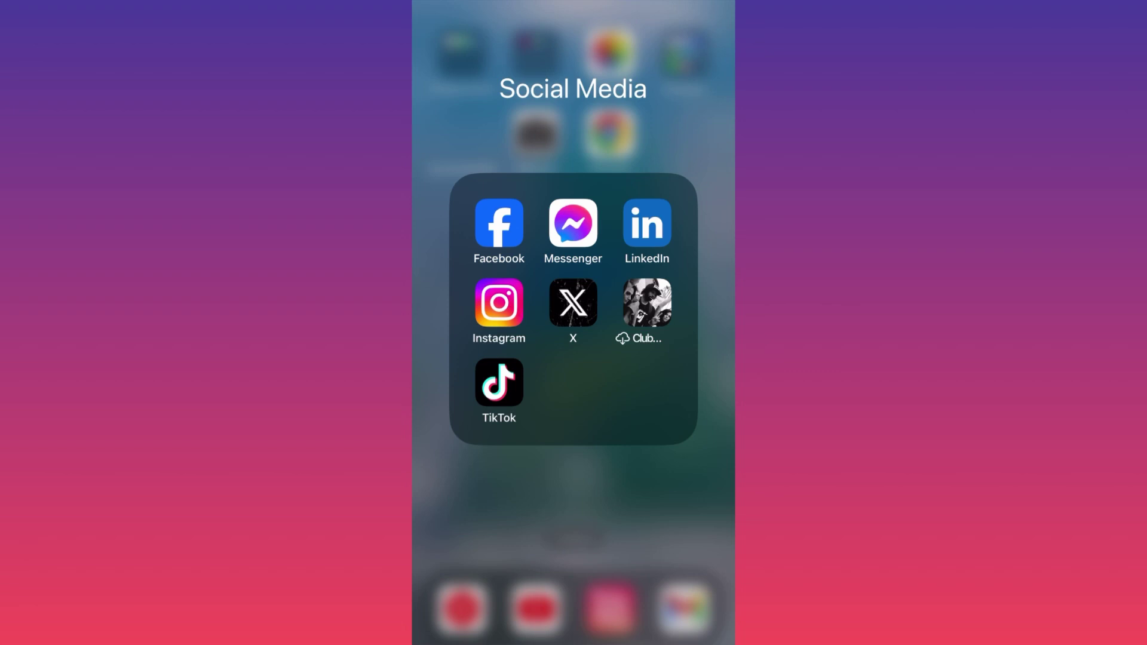
# - Long-press Messenger and choose Remove App to bring up its removal prompt
pyautogui.click(573, 223)
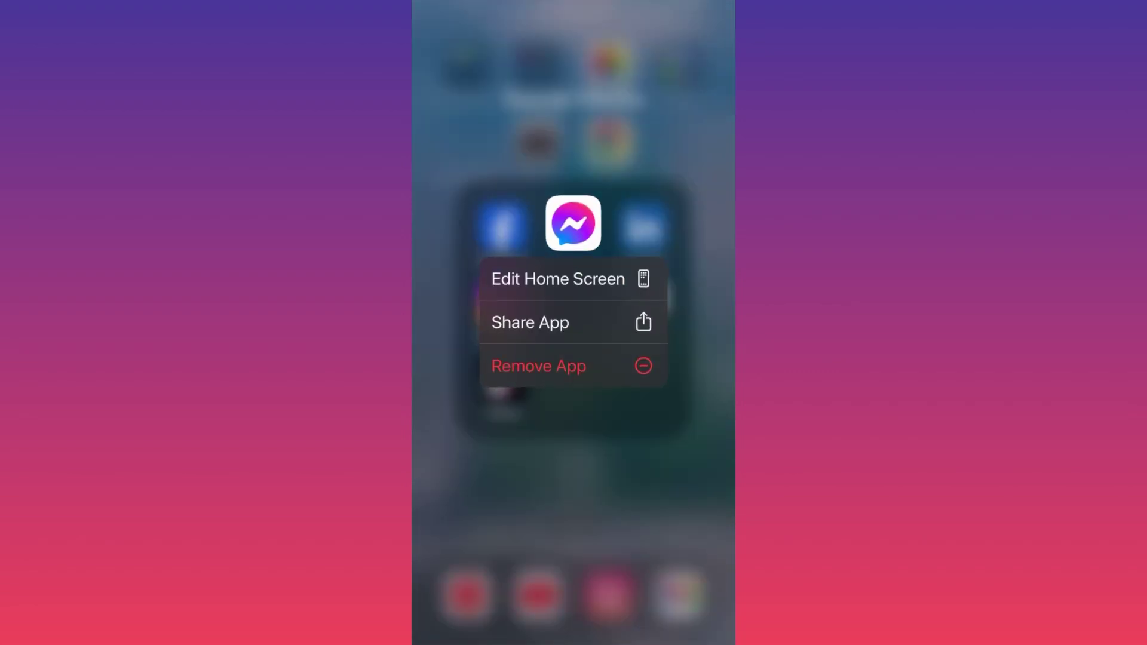
pyautogui.click(538, 366)
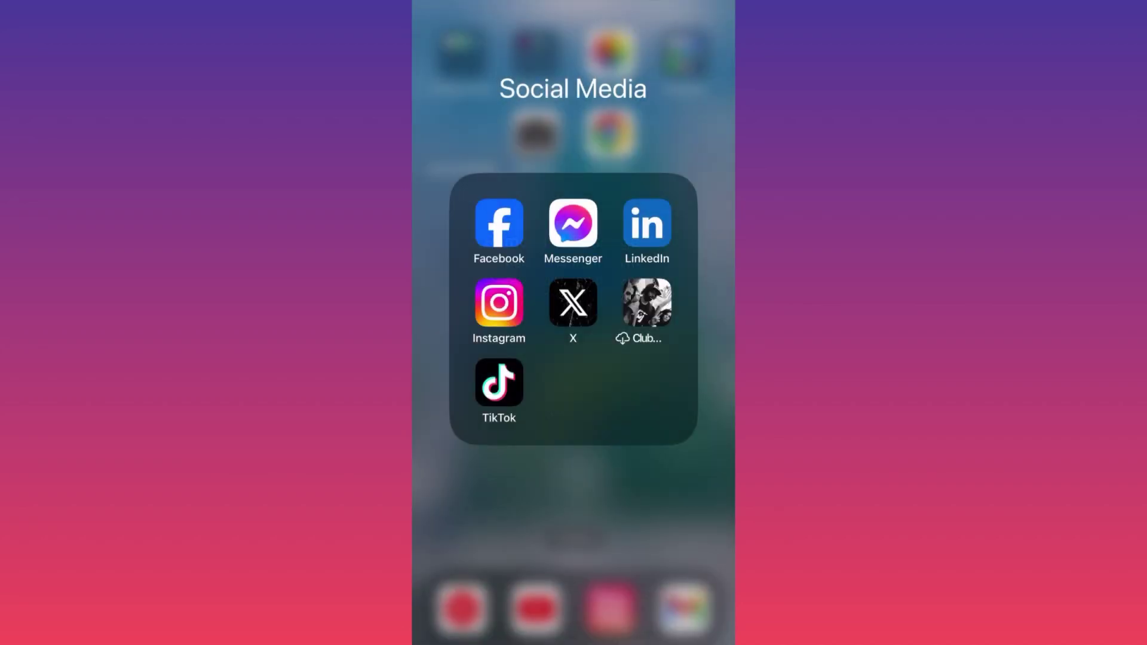
# - Long-press Messenger again to show its edit, share and Remove App options
pyautogui.click(573, 224)
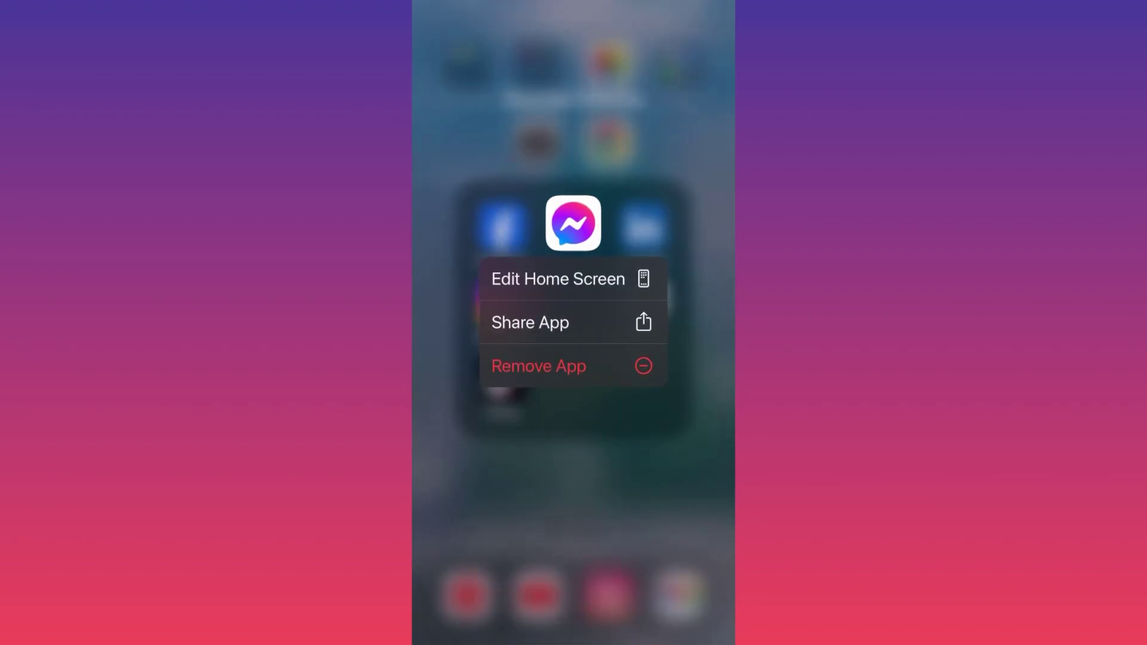